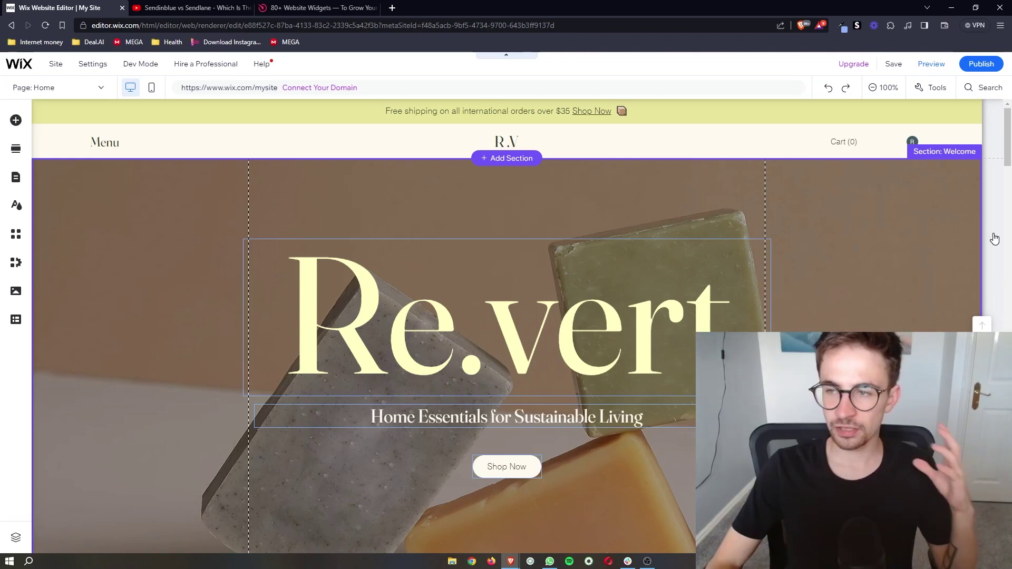
- Add an empty Welcome section below the hero, make it about 110 px taller, and go to Elfsight
{"action": "scroll", "coordinate": [871, 236], "scroll_direction": "down", "scroll_amount": 3}
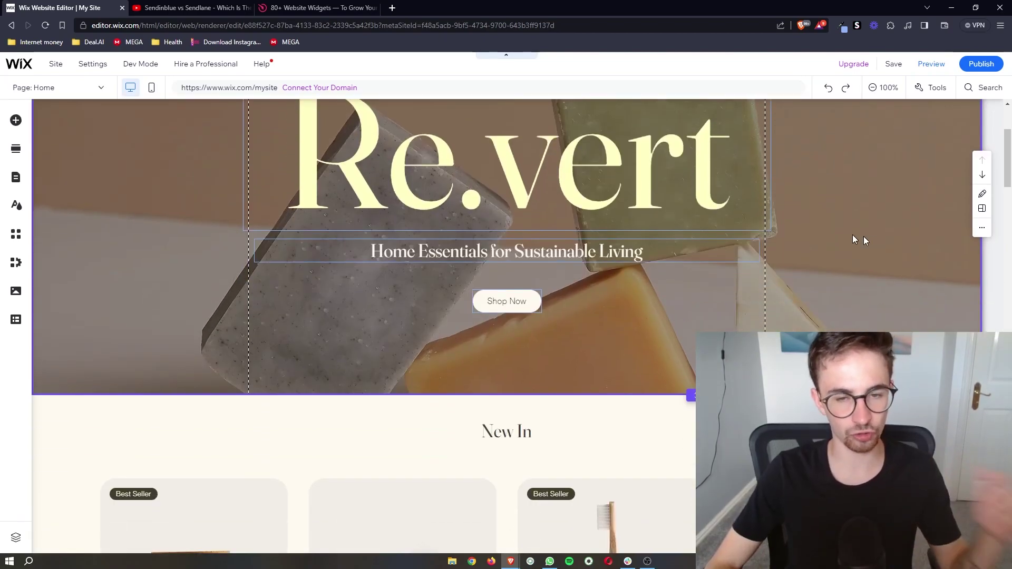
{"action": "scroll", "coordinate": [726, 231], "scroll_direction": "down", "scroll_amount": 2}
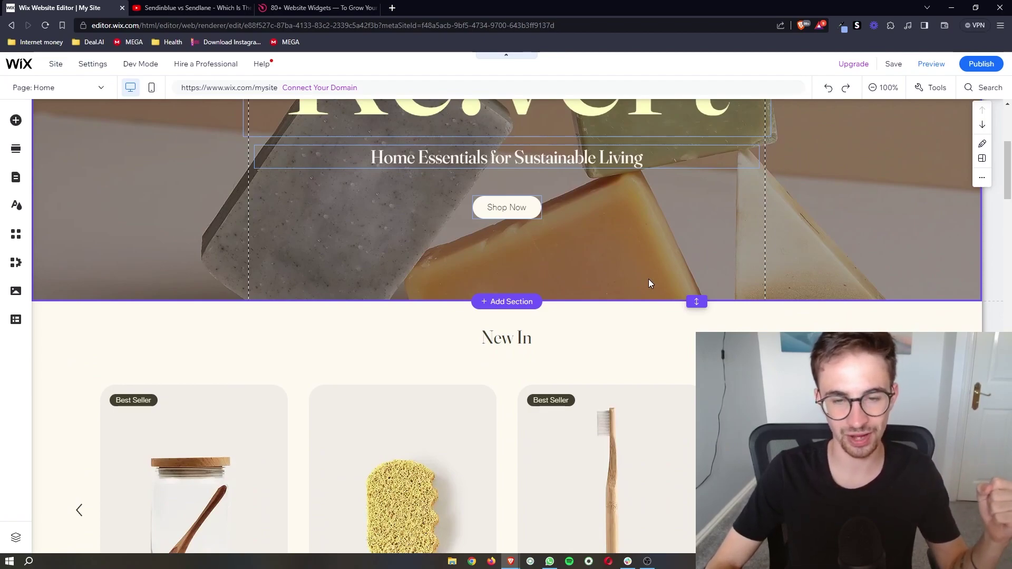
{"action": "left_click", "coordinate": [516, 305]}
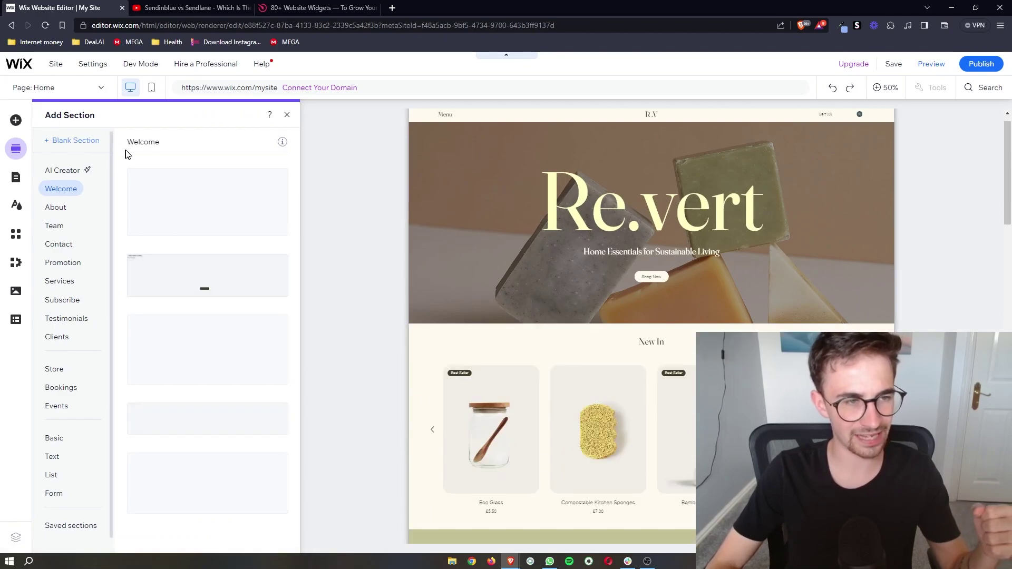
{"action": "left_click", "coordinate": [253, 187]}
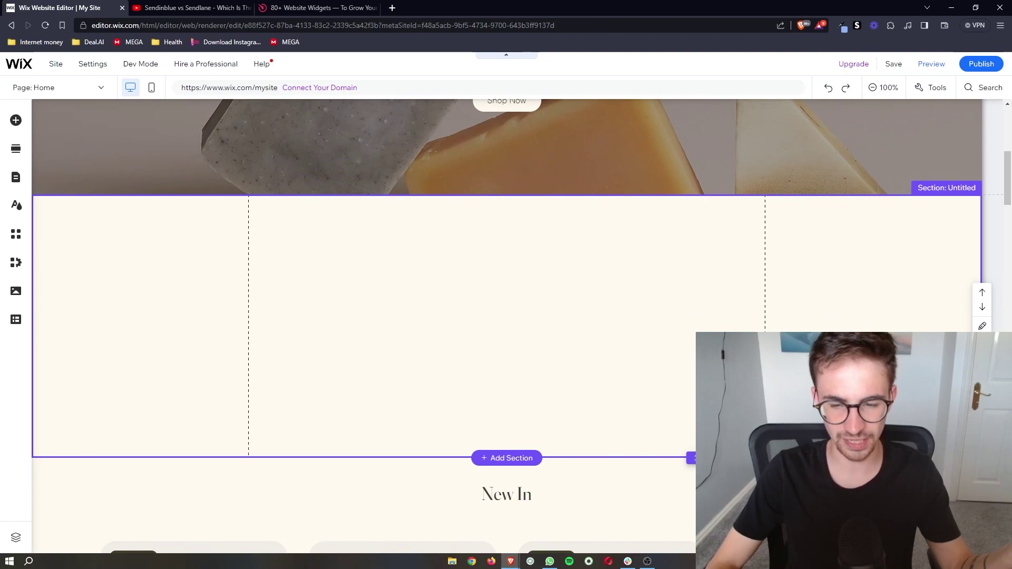
{"action": "left_click_drag", "start_coordinate": [691, 458], "coordinate": [691, 515]}
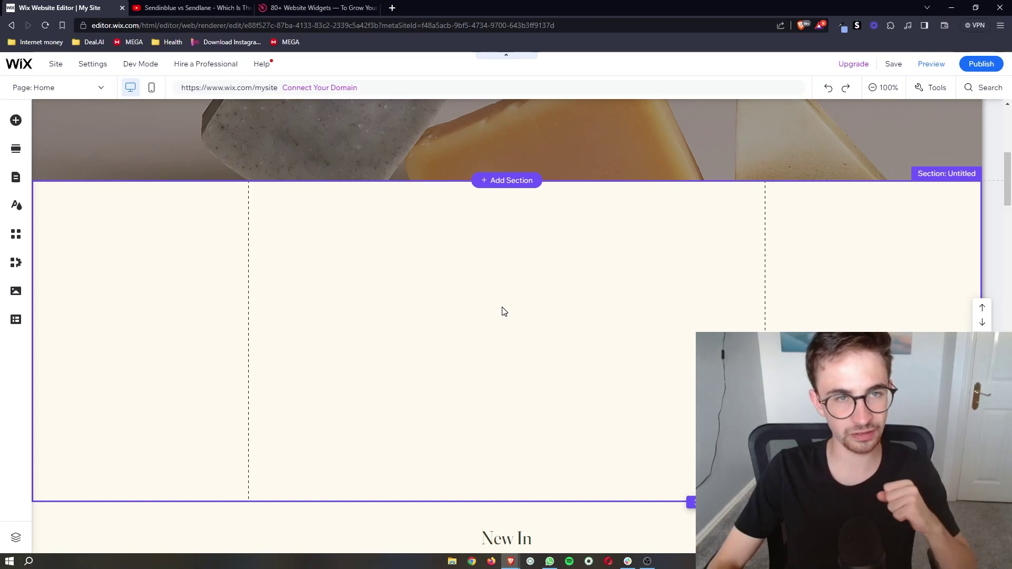
{"action": "left_click", "coordinate": [337, 7]}
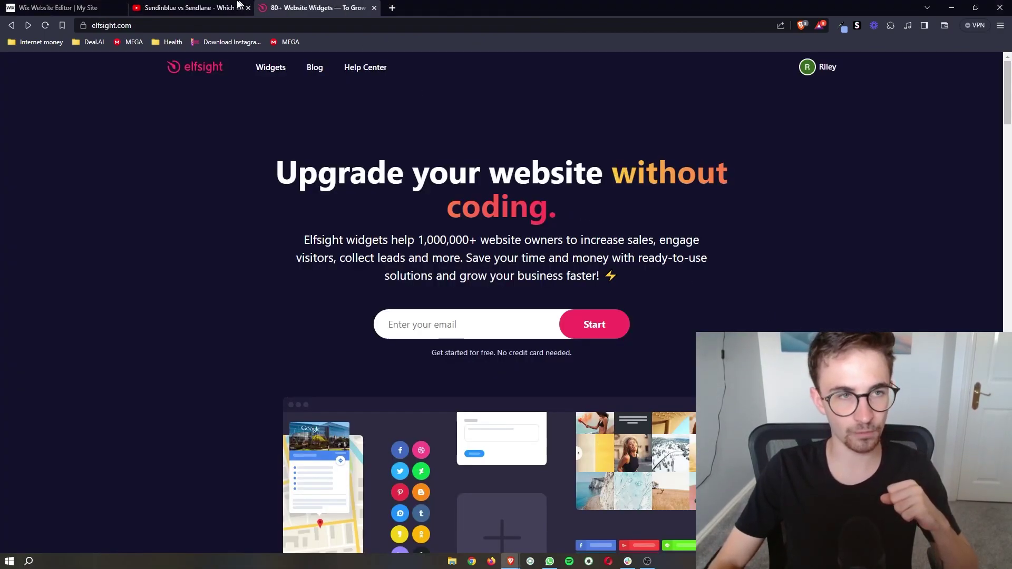
- Check the widget link in the YouTube description, then show Elfsight's widget catalog
{"action": "left_click", "coordinate": [169, 7]}
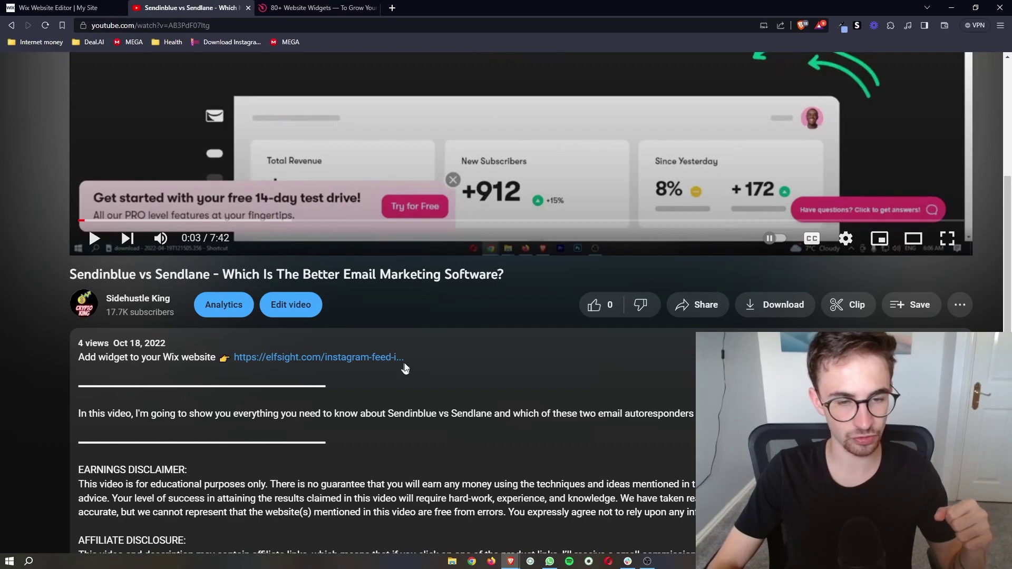
{"action": "left_click_drag", "start_coordinate": [404, 363], "coordinate": [165, 357]}
{"action": "key", "text": "ctrl+Tab"}
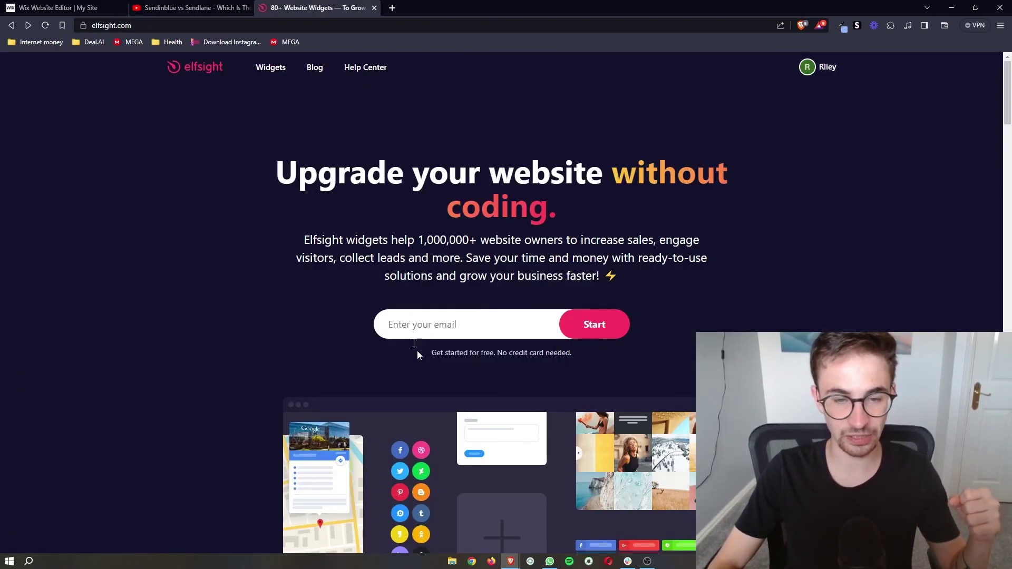
{"action": "left_click_drag", "start_coordinate": [579, 353], "coordinate": [419, 358]}
{"action": "left_click", "coordinate": [553, 369]}
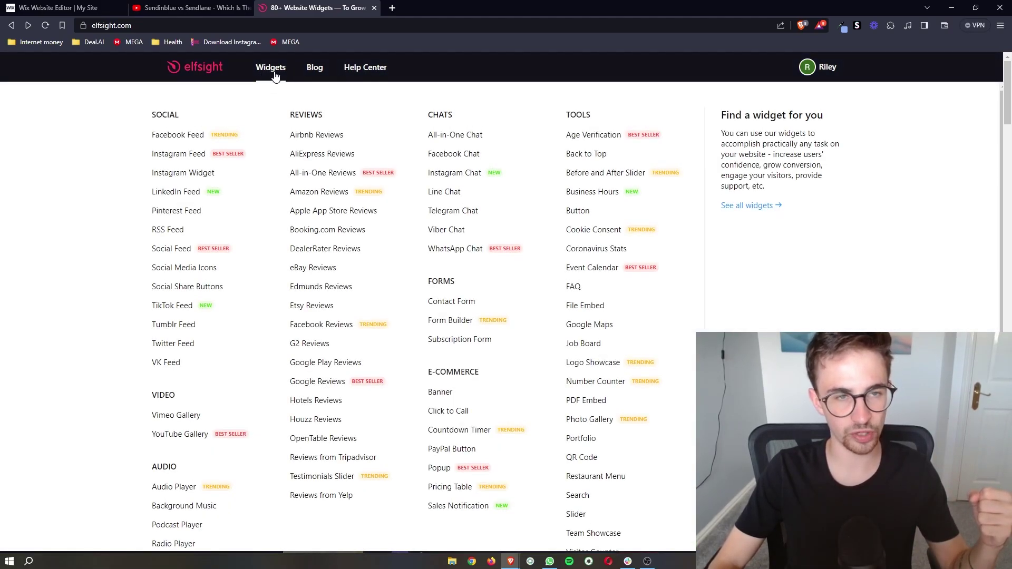
- Search Elfsight's widget catalogue for 'facebook' and open the Facebook Feed widget
{"action": "left_click", "coordinate": [274, 76]}
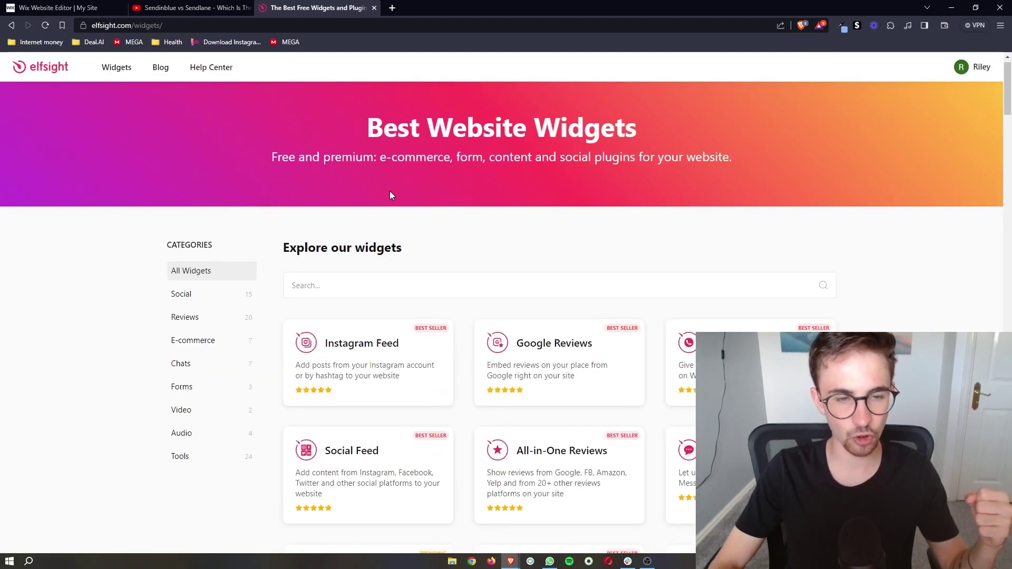
{"action": "left_click", "coordinate": [330, 274]}
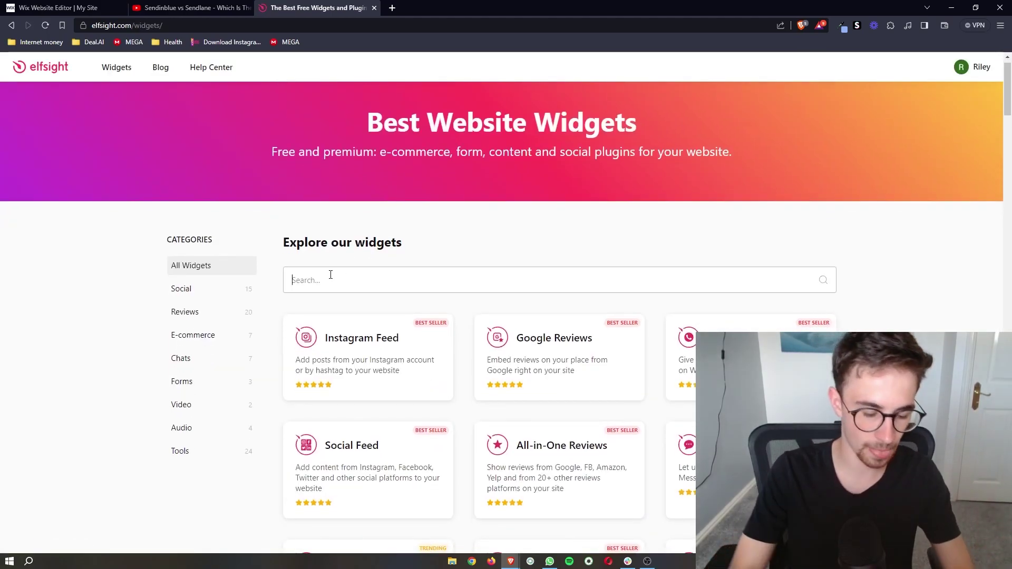
{"action": "type", "text": "a"}
{"action": "type", "text": "acebook"}
{"action": "scroll", "coordinate": [389, 279], "scroll_direction": "down", "scroll_amount": 1}
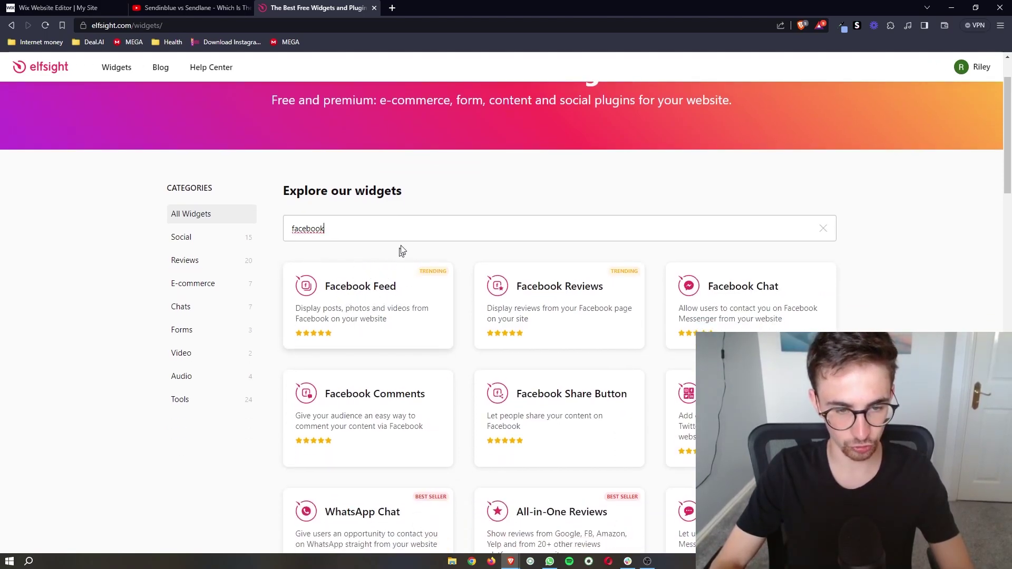
{"action": "left_click", "coordinate": [395, 289]}
{"action": "left_click", "coordinate": [374, 312]}
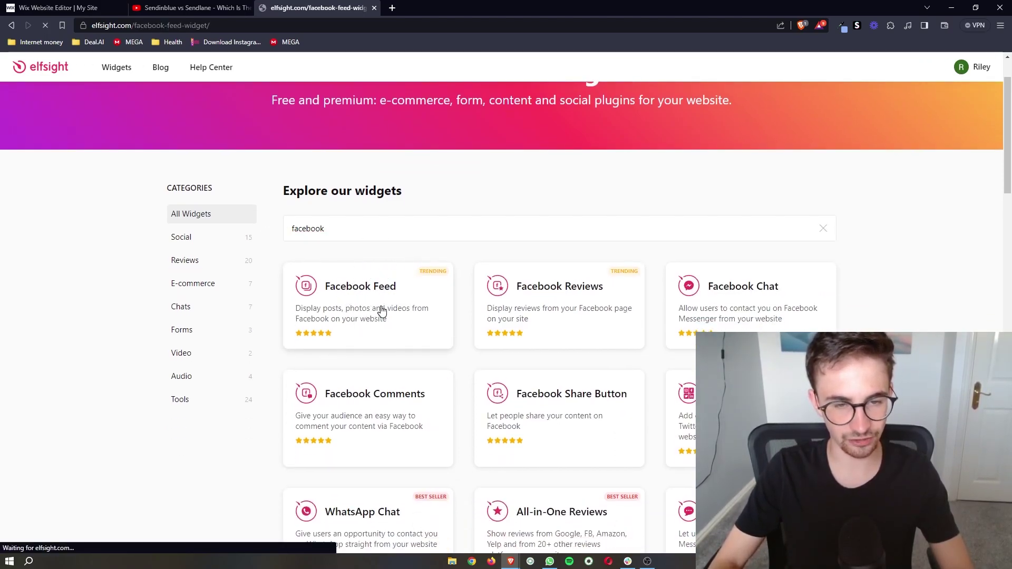
- Preview the Small Widget, Facebook Posts and Medium Widget templates
{"action": "scroll", "coordinate": [417, 208], "scroll_direction": "down", "scroll_amount": 4}
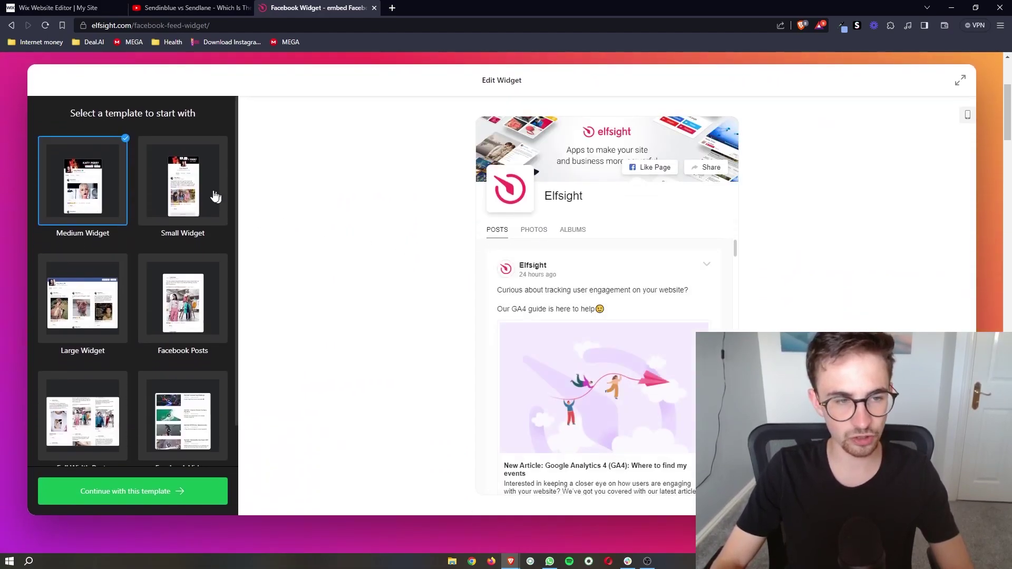
{"action": "left_click", "coordinate": [211, 200]}
{"action": "left_click", "coordinate": [183, 317]}
{"action": "left_click", "coordinate": [45, 203]}
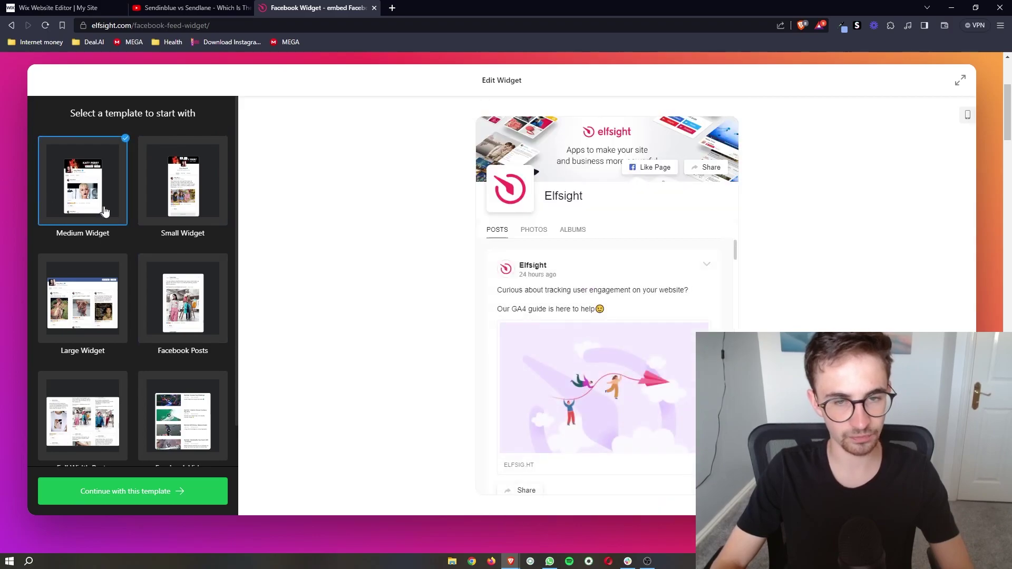
{"action": "scroll", "coordinate": [562, 268], "scroll_direction": "down", "scroll_amount": 6}
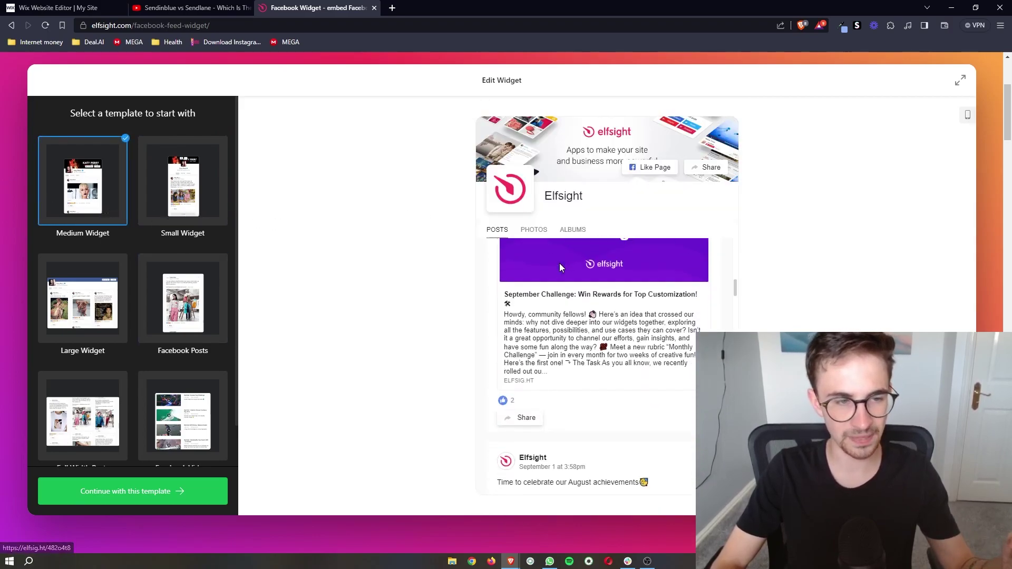
{"action": "scroll", "coordinate": [672, 332], "scroll_direction": "down", "scroll_amount": 10}
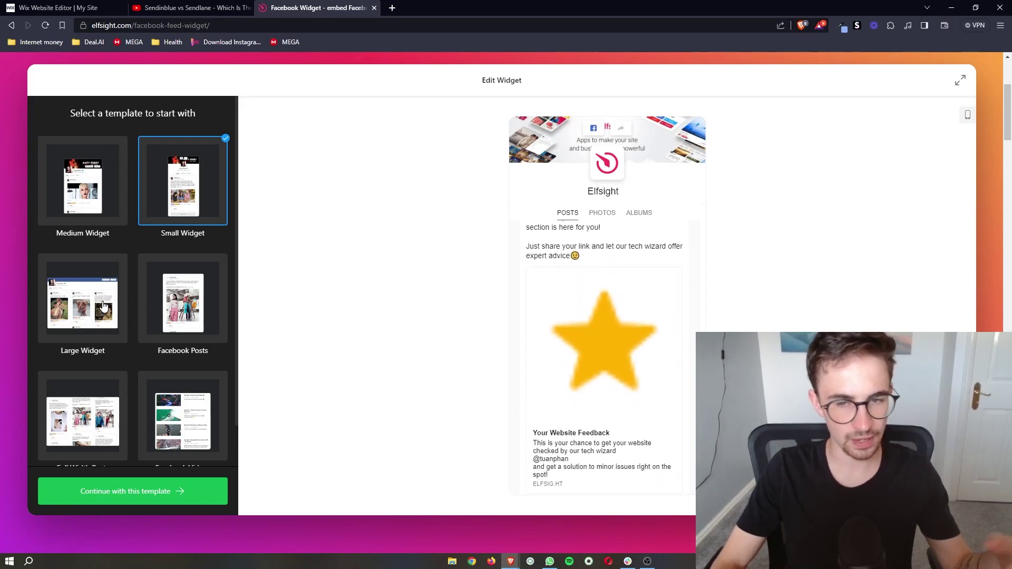
- Compare Large Widget with Facebook Posts and choose the Large Widget template
{"action": "left_click", "coordinate": [104, 306]}
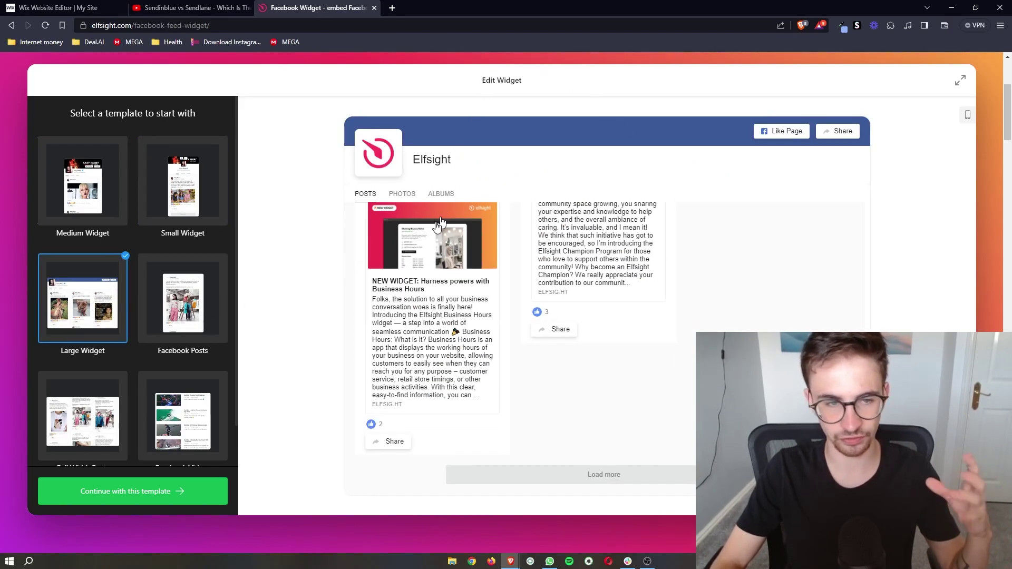
{"action": "left_click", "coordinate": [151, 335]}
{"action": "scroll", "coordinate": [151, 334], "scroll_direction": "down", "scroll_amount": 1}
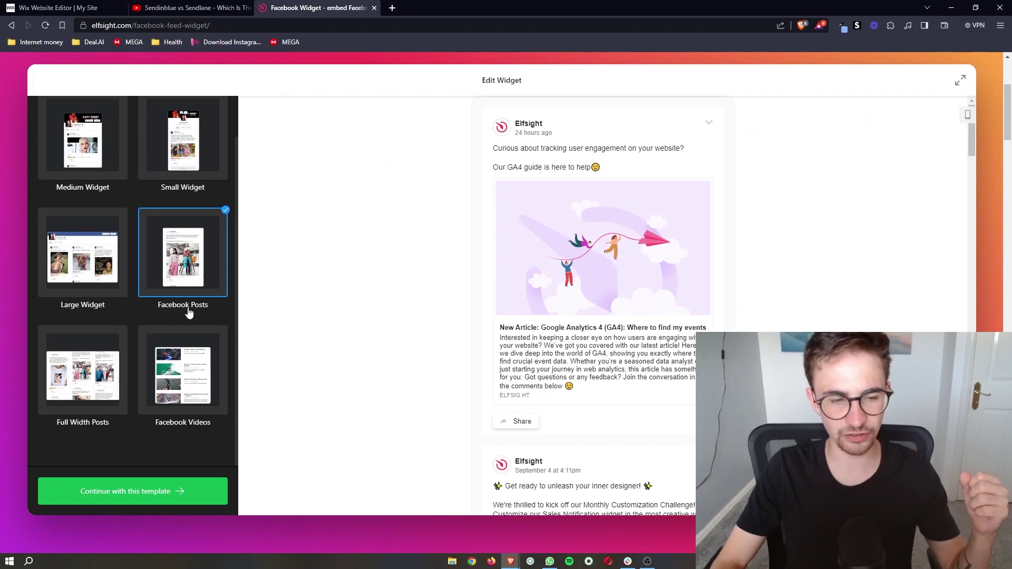
{"action": "scroll", "coordinate": [189, 313], "scroll_direction": "down", "scroll_amount": 2}
{"action": "left_click", "coordinate": [83, 216]}
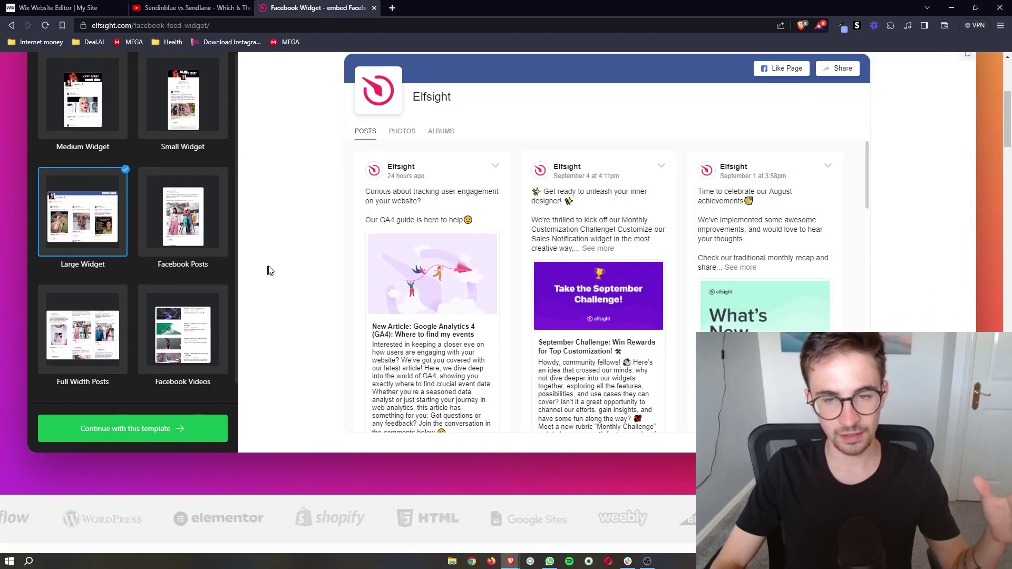
{"action": "scroll", "coordinate": [182, 333], "scroll_direction": "up", "scroll_amount": 1}
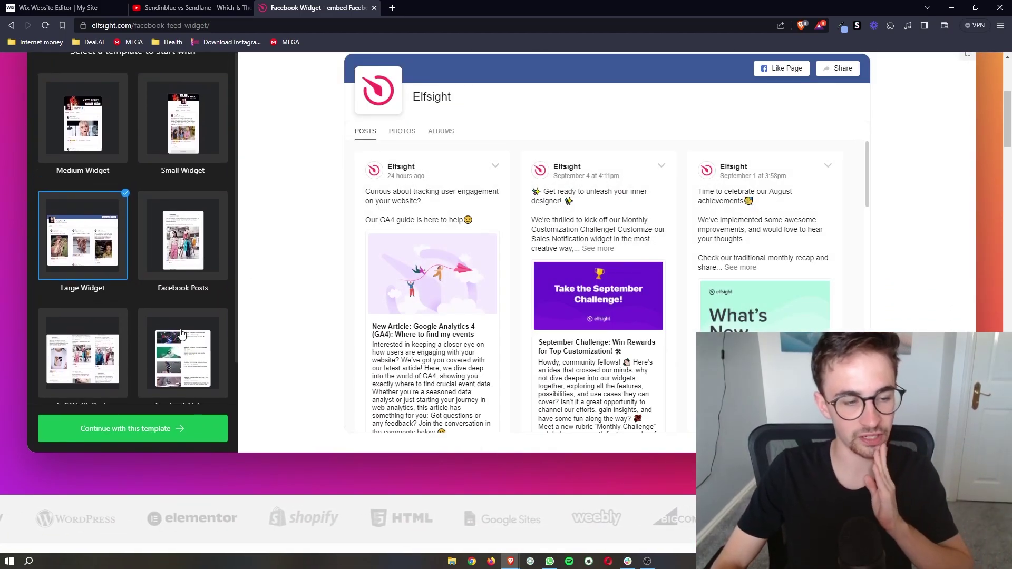
{"action": "scroll", "coordinate": [181, 333], "scroll_direction": "up", "scroll_amount": 1}
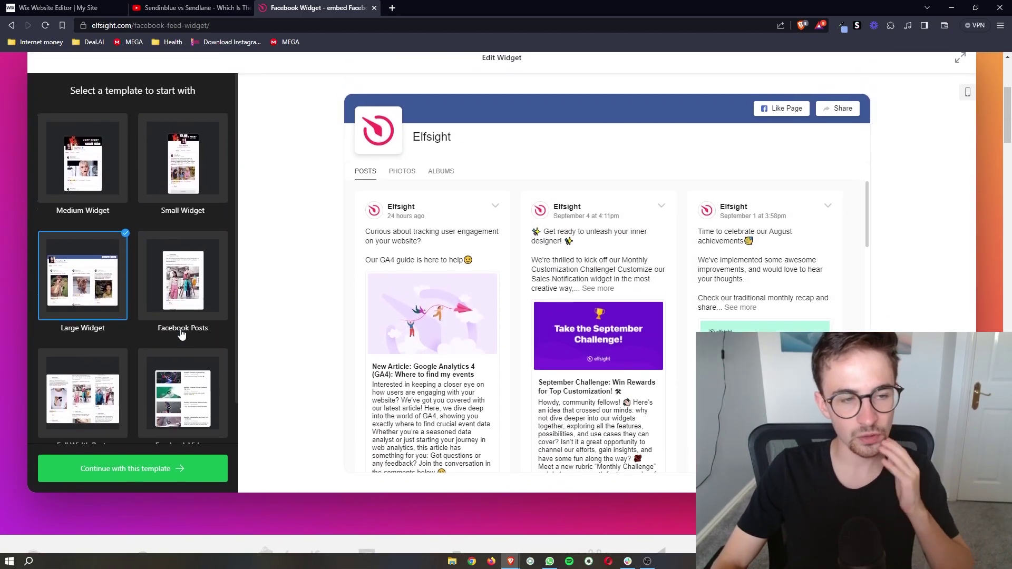
- Continue with the Large Widget template and start connecting a Facebook account as source
{"action": "left_click", "coordinate": [204, 481]}
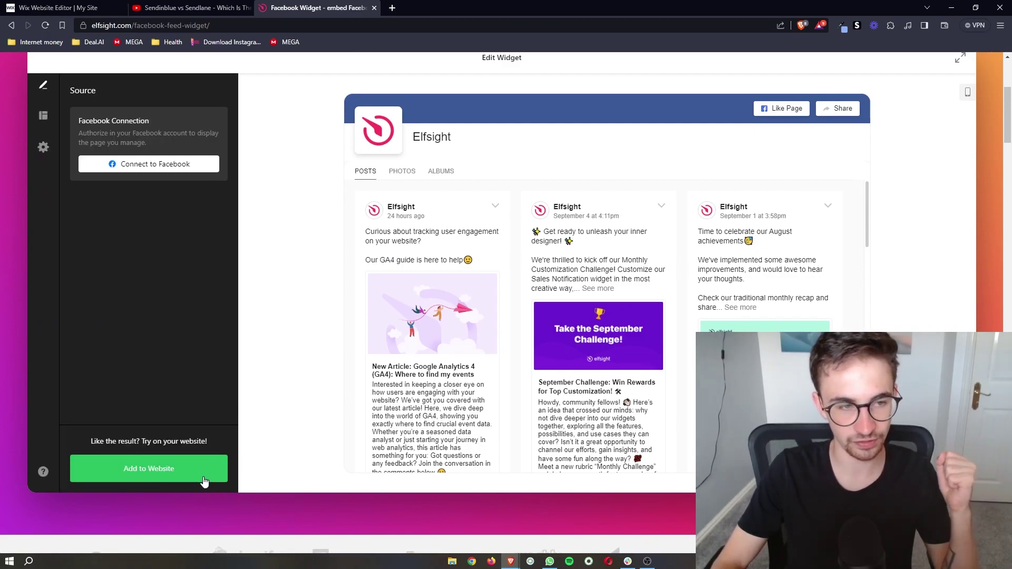
{"action": "left_click", "coordinate": [125, 173]}
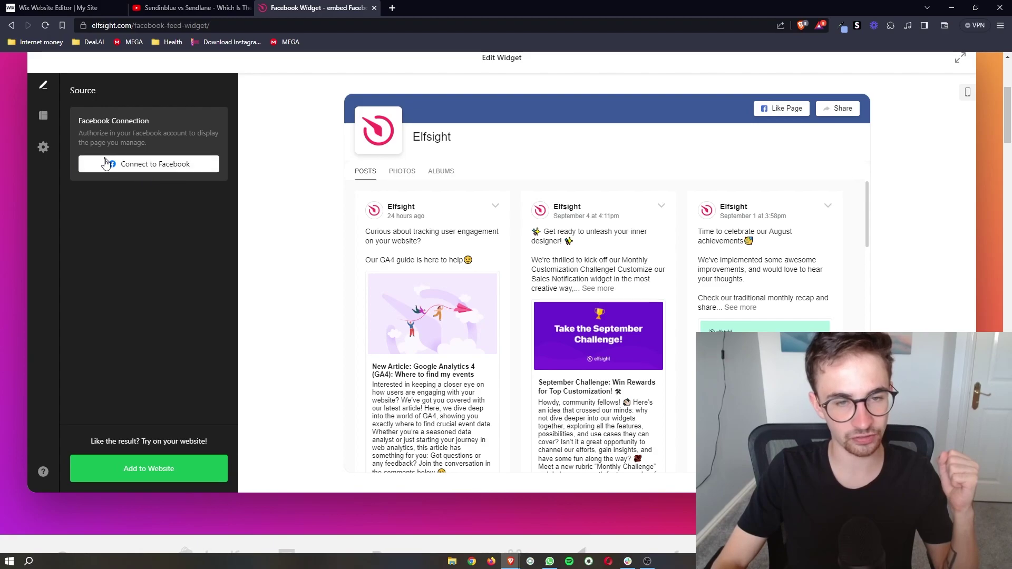
{"action": "left_click", "coordinate": [145, 168]}
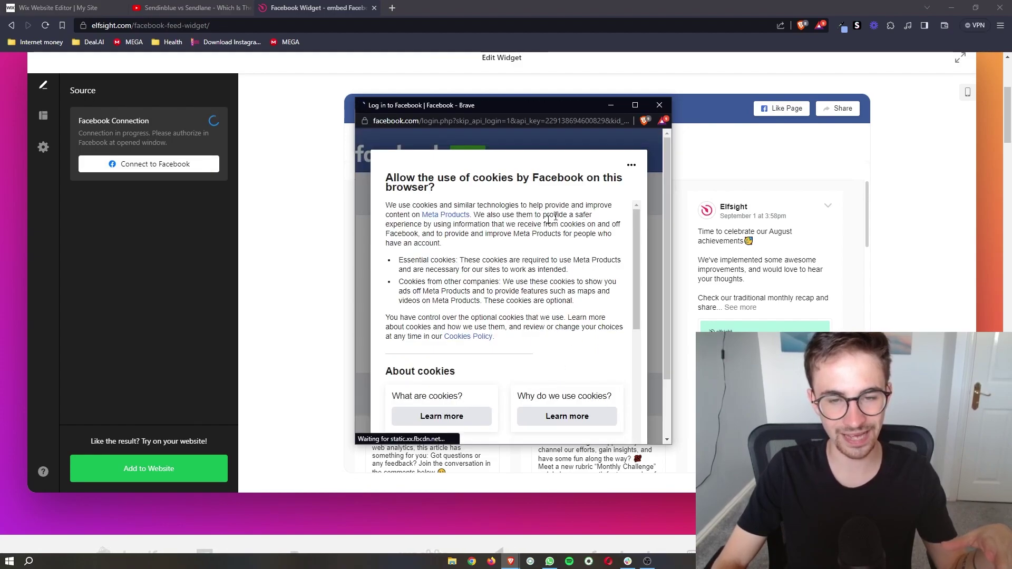
- Dismiss the Facebook cookie prompt, close the login window, and review the demo feed
{"action": "scroll", "coordinate": [529, 389], "scroll_direction": "down", "scroll_amount": 7}
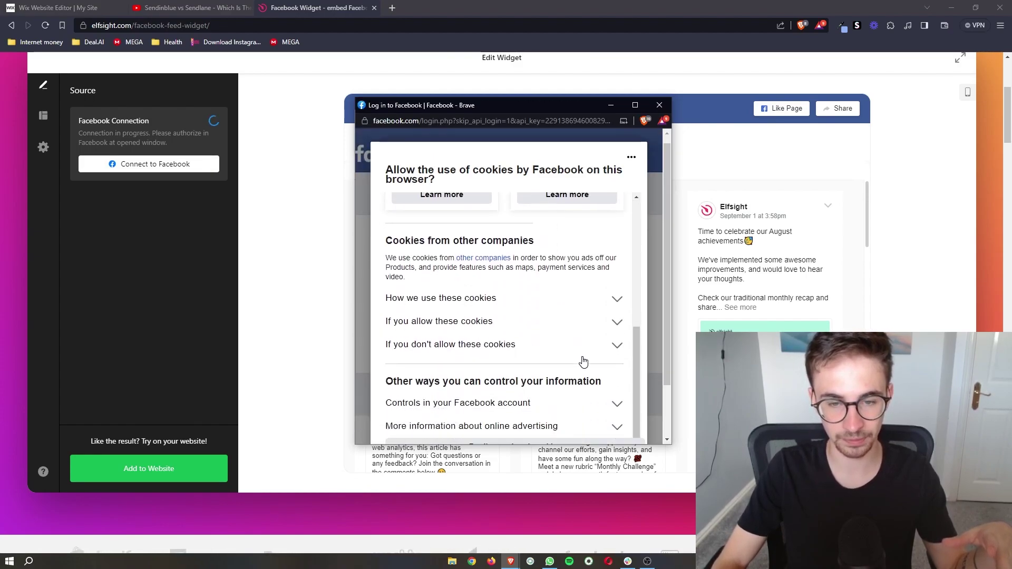
{"action": "left_click", "coordinate": [545, 382]}
{"action": "left_click", "coordinate": [660, 105]}
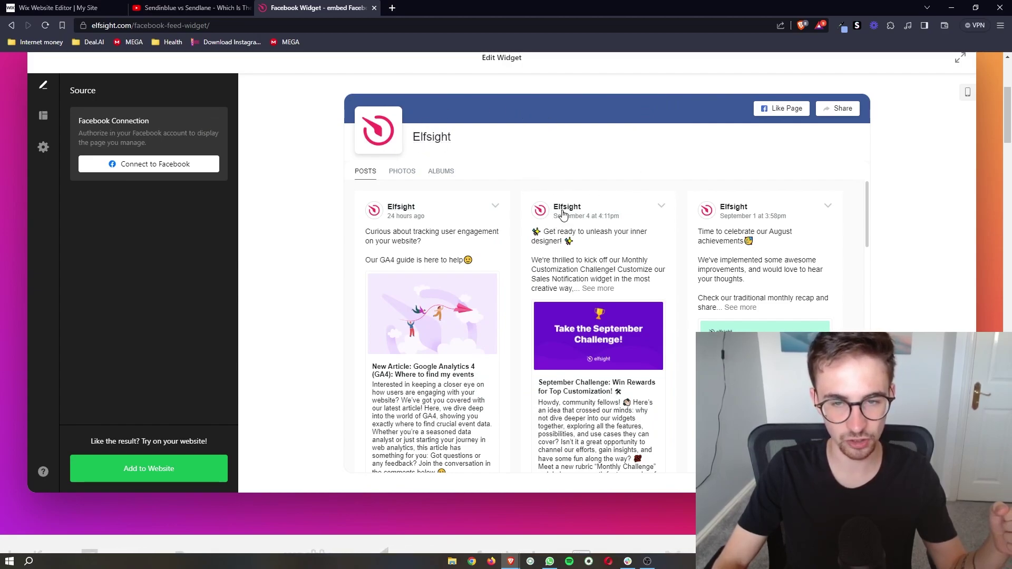
{"action": "scroll", "coordinate": [766, 211], "scroll_direction": "down", "scroll_amount": 10}
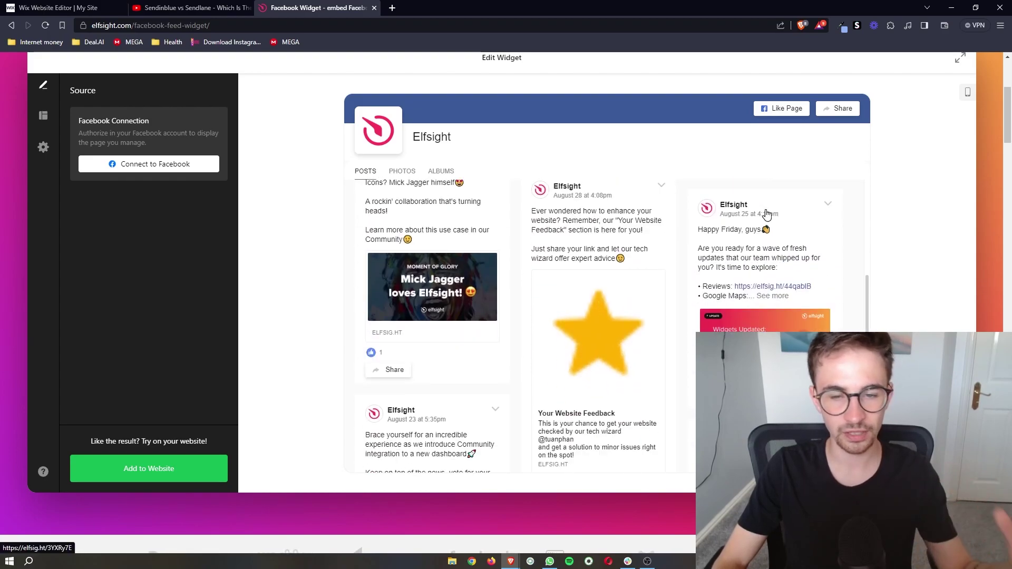
{"action": "scroll", "coordinate": [765, 210], "scroll_direction": "up", "scroll_amount": 10}
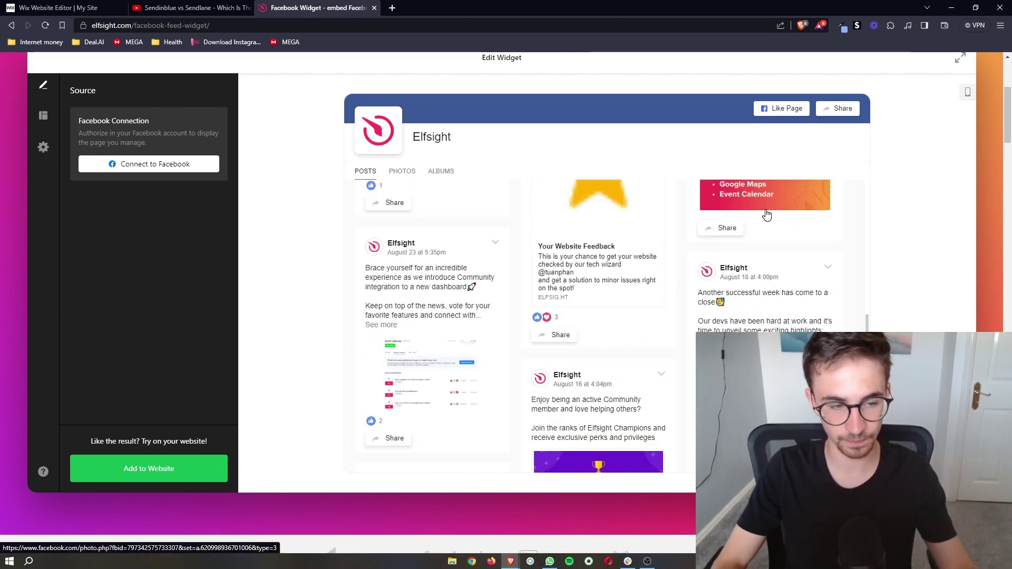
{"action": "scroll", "coordinate": [500, 232], "scroll_direction": "up", "scroll_amount": 1}
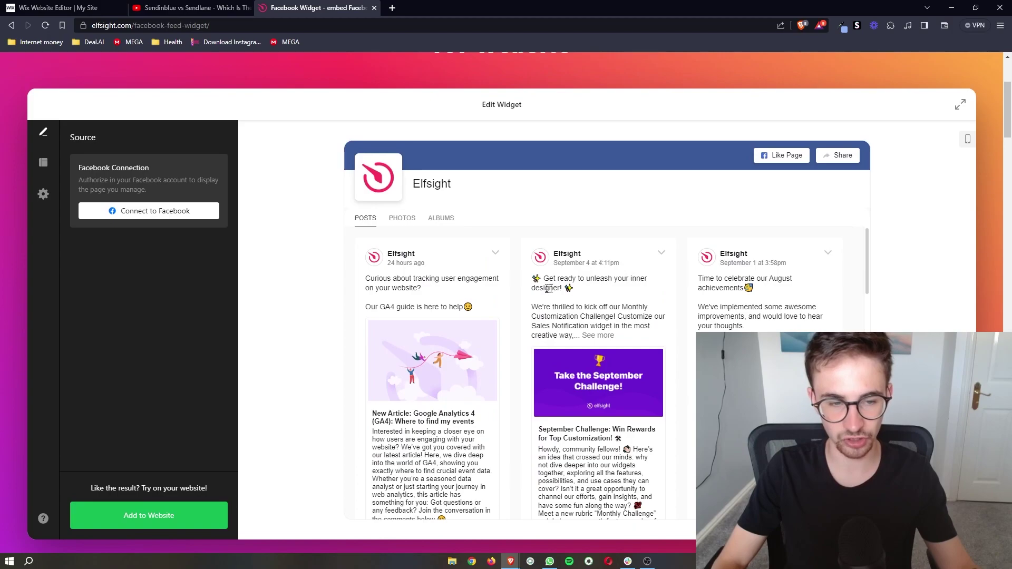
- Add the Facebook Feed widget to a website and publish the changes
{"action": "left_click", "coordinate": [146, 523]}
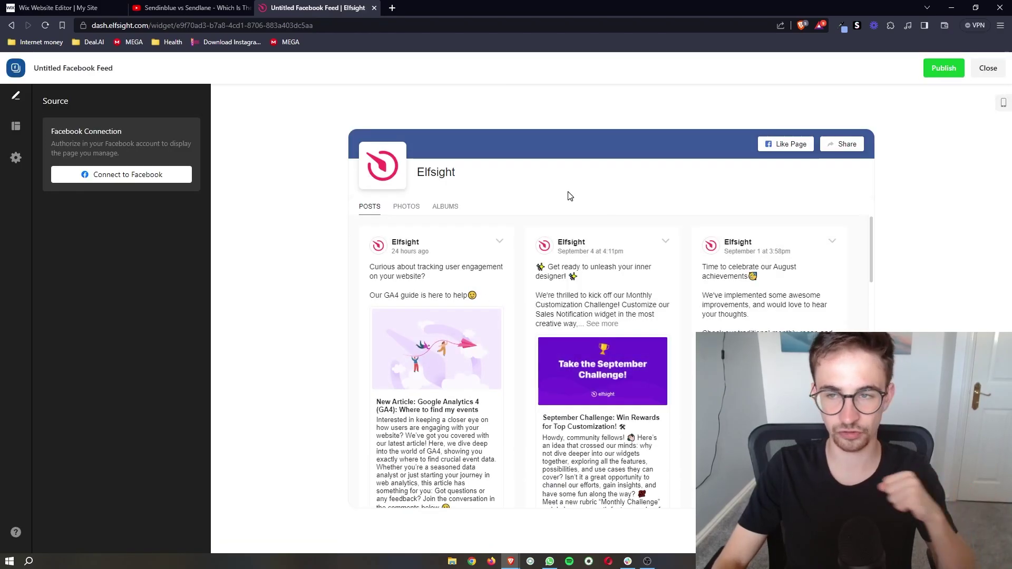
{"action": "left_click", "coordinate": [943, 68]}
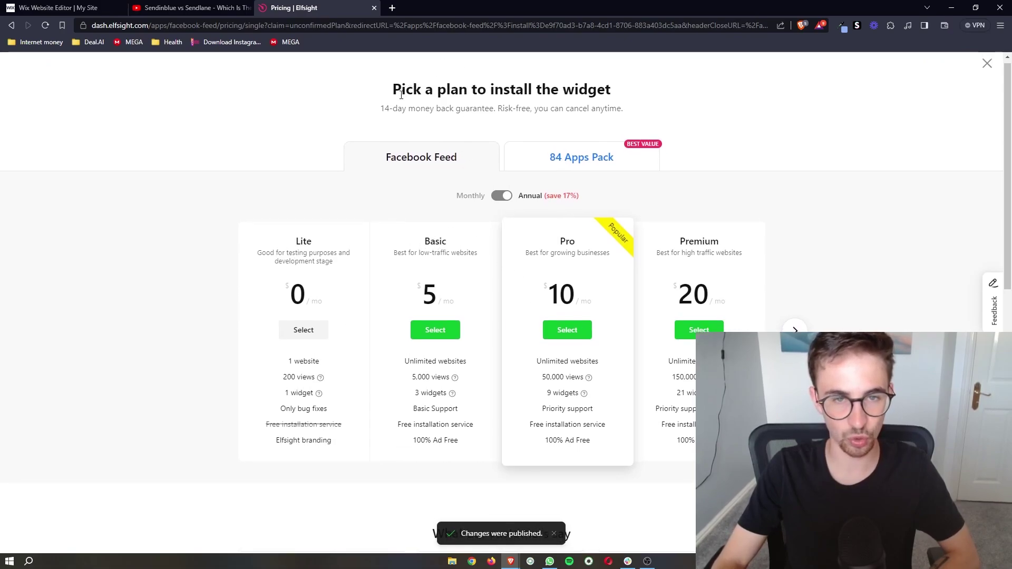
{"action": "left_click_drag", "start_coordinate": [462, 90], "coordinate": [674, 106]}
{"action": "left_click", "coordinate": [692, 94]}
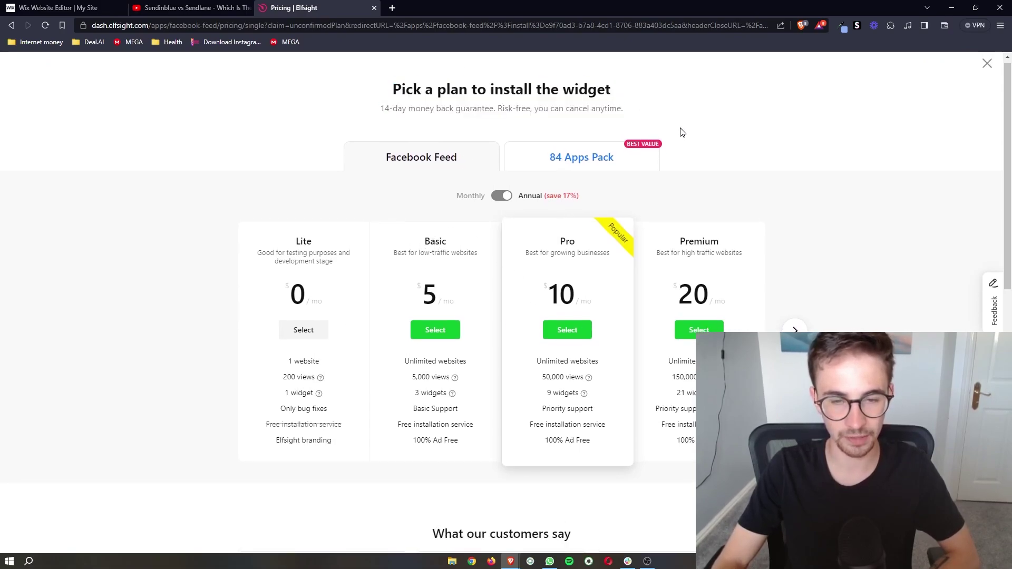
- Read through the plan features and the free Lite plan's price
{"action": "scroll", "coordinate": [623, 236], "scroll_direction": "down", "scroll_amount": 1}
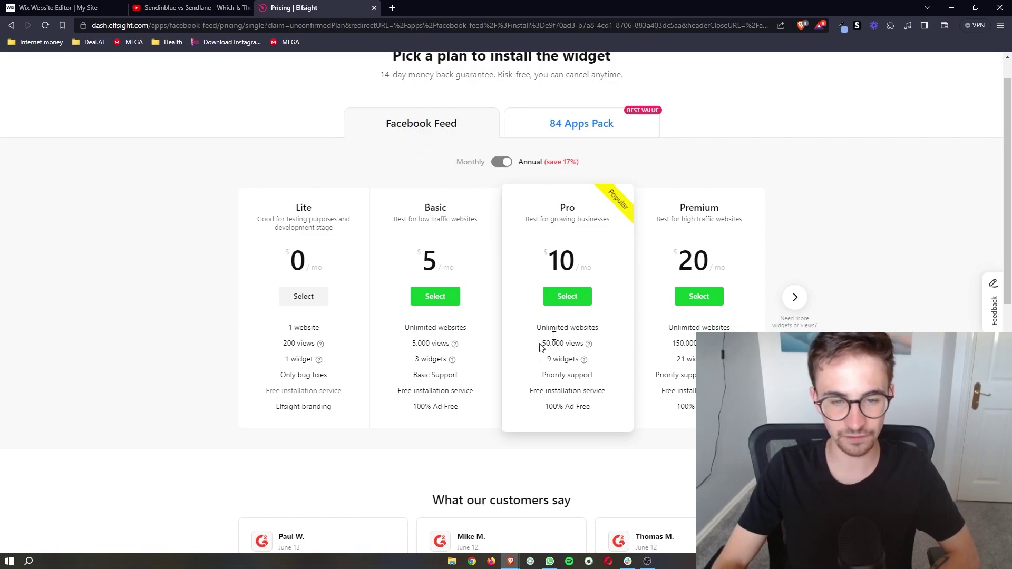
{"action": "left_click_drag", "start_coordinate": [656, 343], "coordinate": [429, 343]}
{"action": "left_click", "coordinate": [479, 356]}
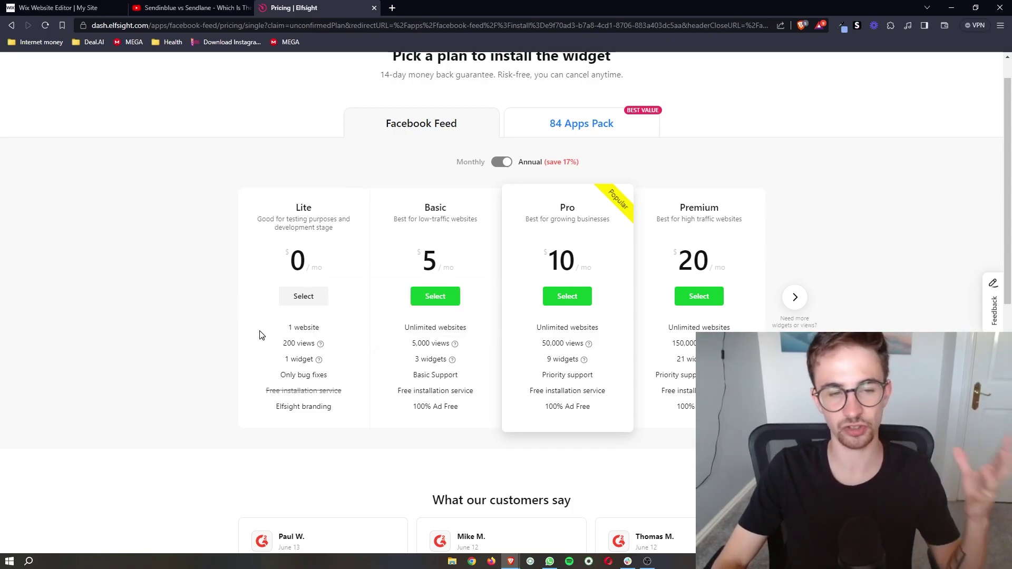
{"action": "left_click_drag", "start_coordinate": [290, 263], "coordinate": [334, 266]}
- Select the free Lite plan, copy the Facebook Feed embed code, and return to Wix
{"action": "left_click", "coordinate": [299, 313]}
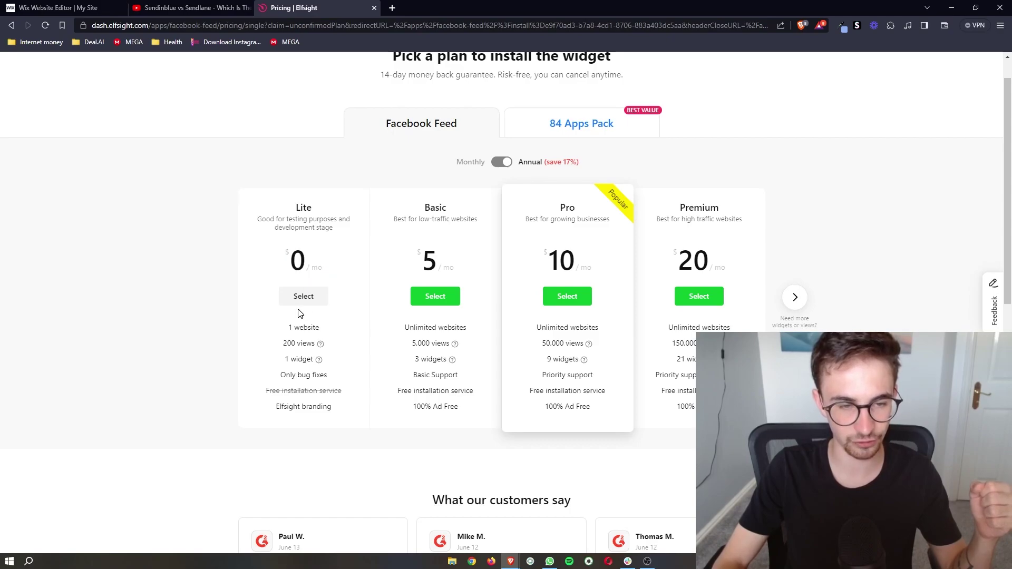
{"action": "left_click", "coordinate": [303, 300]}
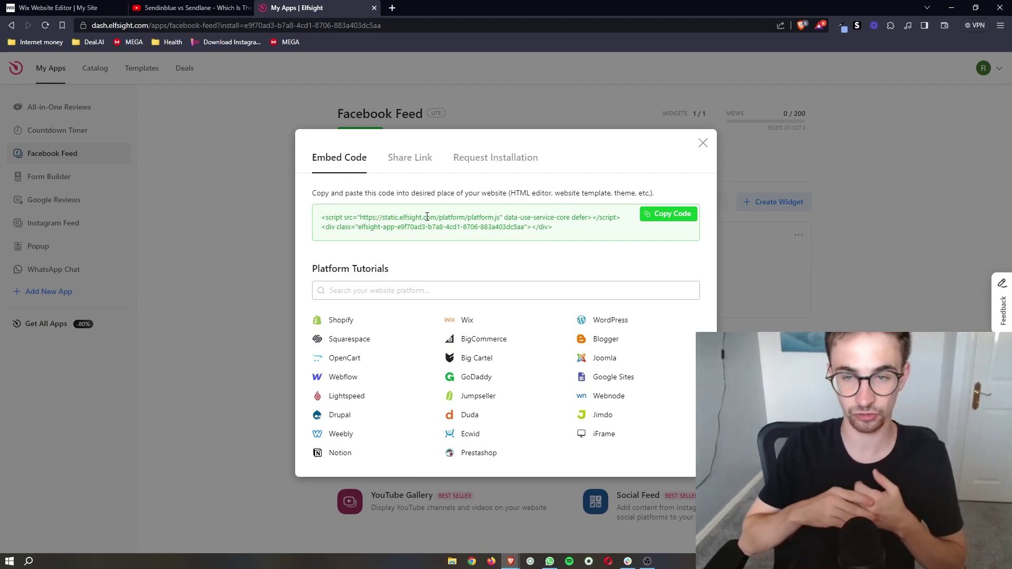
{"action": "left_click", "coordinate": [664, 217]}
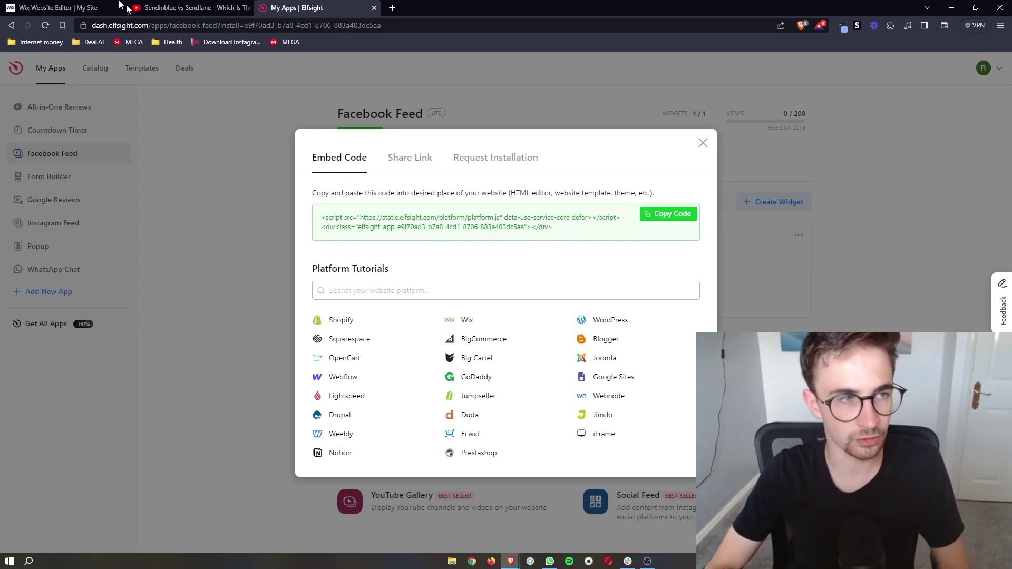
{"action": "left_click", "coordinate": [64, 7]}
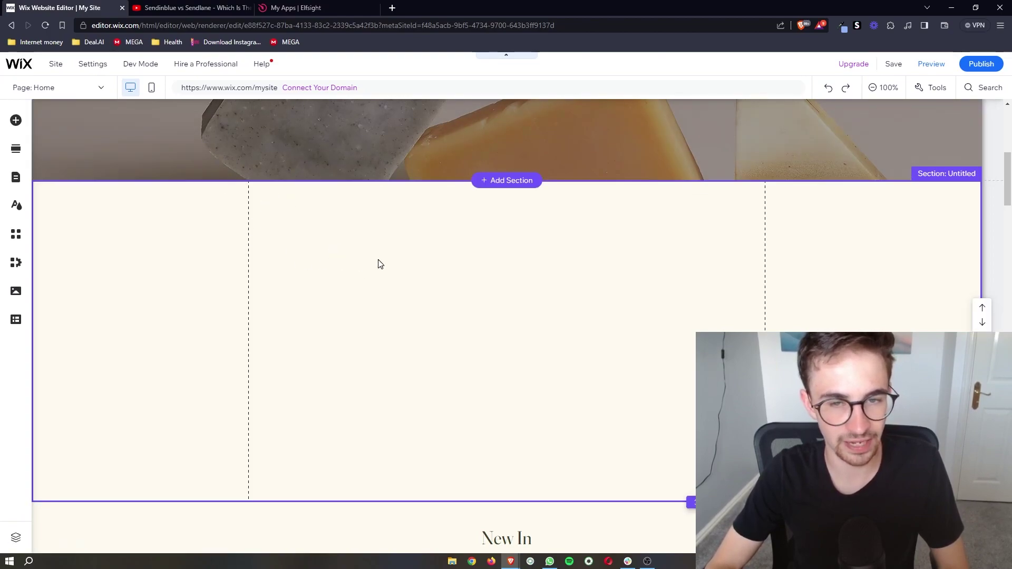
- Bring up the Embed Code elements, listing Embed HTML, Embed a site and Custom element
{"action": "left_click", "coordinate": [16, 120]}
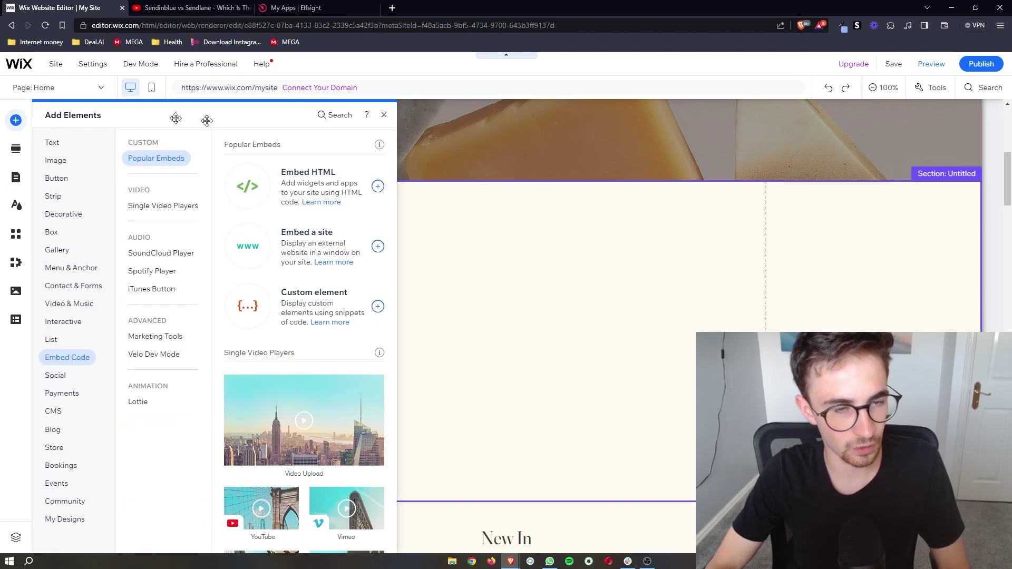
{"action": "left_click", "coordinate": [53, 197]}
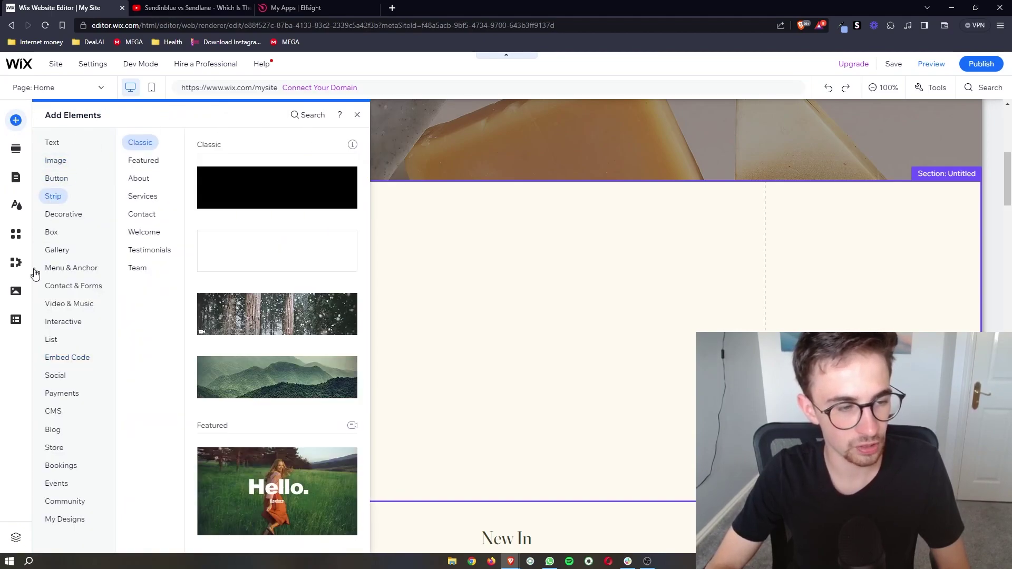
{"action": "left_click", "coordinate": [54, 358]}
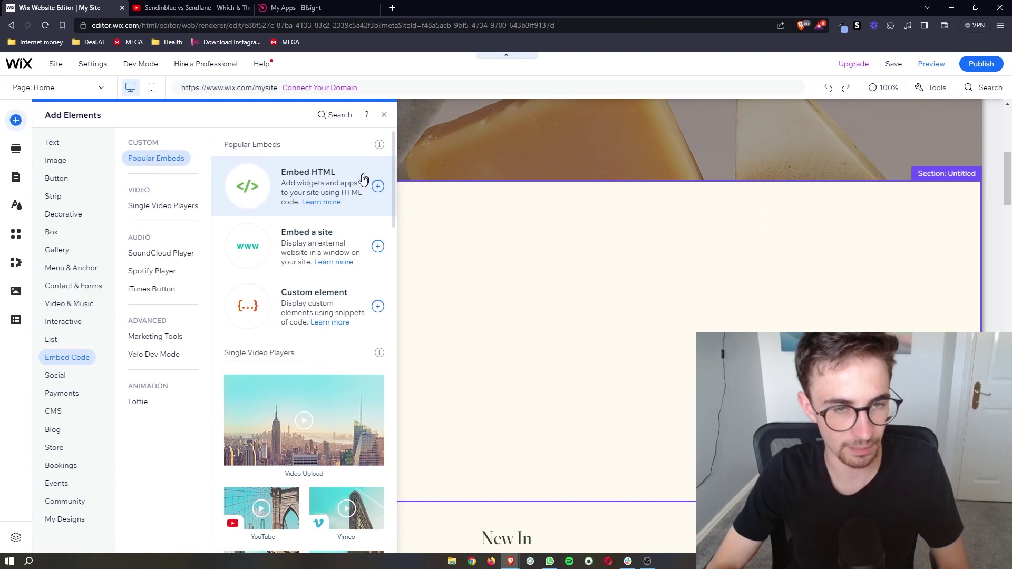
- Add an Embed HTML box to the new section, enlarge and widen it, and shift it left
{"action": "left_click", "coordinate": [379, 191]}
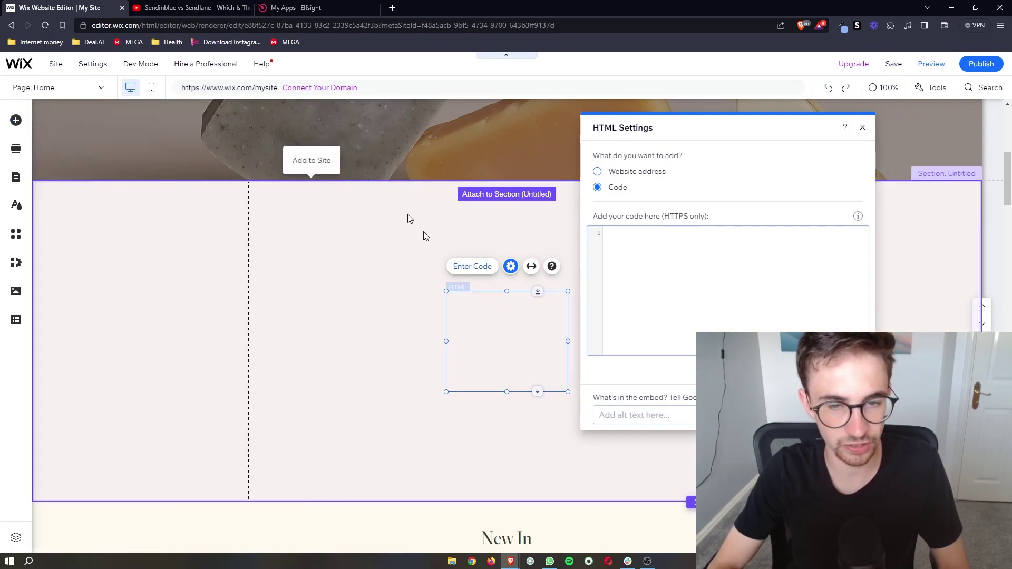
{"action": "left_click_drag", "start_coordinate": [444, 289], "coordinate": [517, 313]}
{"action": "left_click_drag", "start_coordinate": [628, 241], "coordinate": [716, 230]}
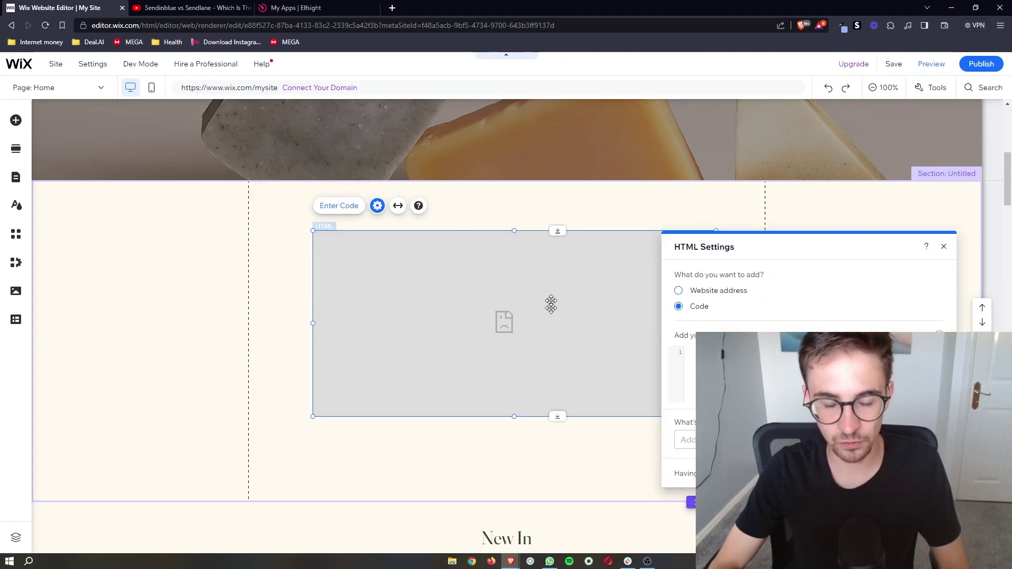
{"action": "left_click_drag", "start_coordinate": [489, 323], "coordinate": [464, 329]}
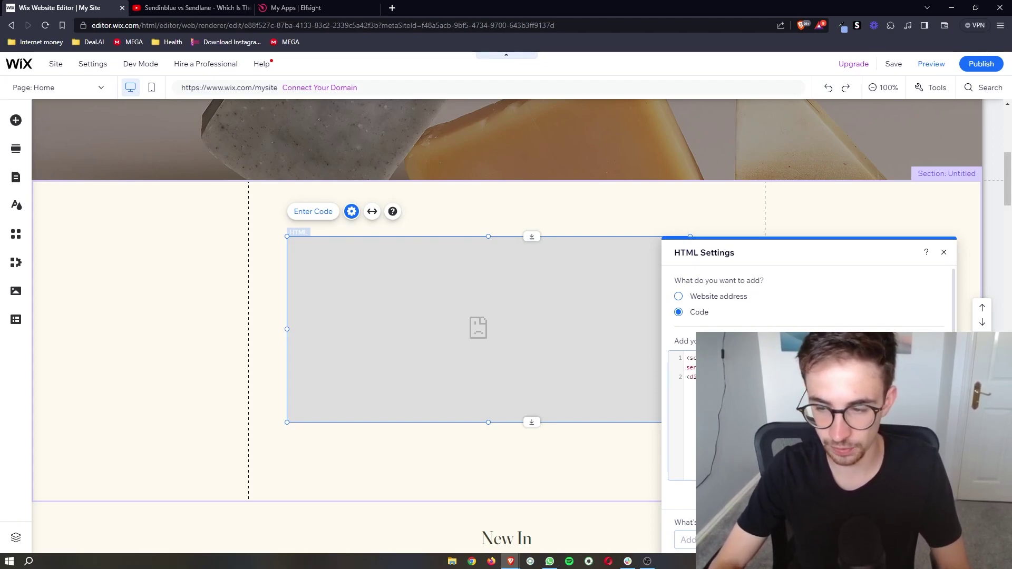
- Apply the pasted Elfsight embed code and enlarge the widget to show three posts across
{"action": "left_click", "coordinate": [919, 492]}
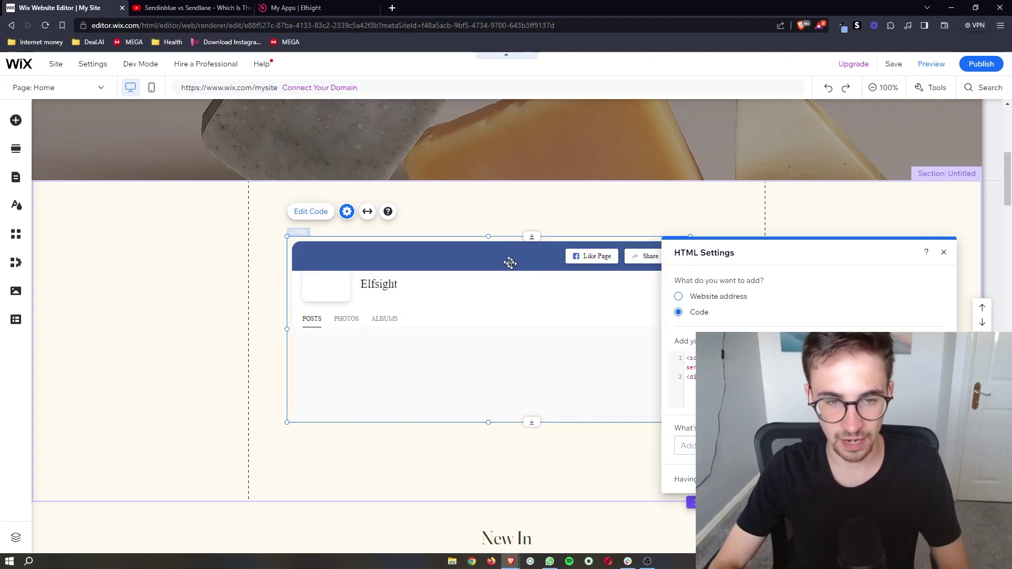
{"action": "left_click_drag", "start_coordinate": [489, 237], "coordinate": [488, 191]}
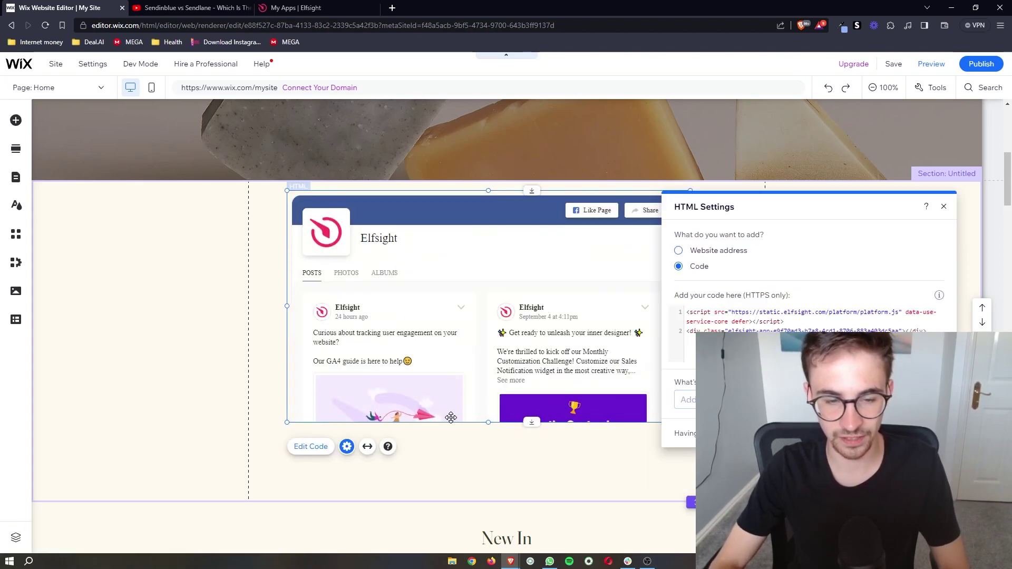
{"action": "left_click_drag", "start_coordinate": [287, 422], "coordinate": [266, 503]}
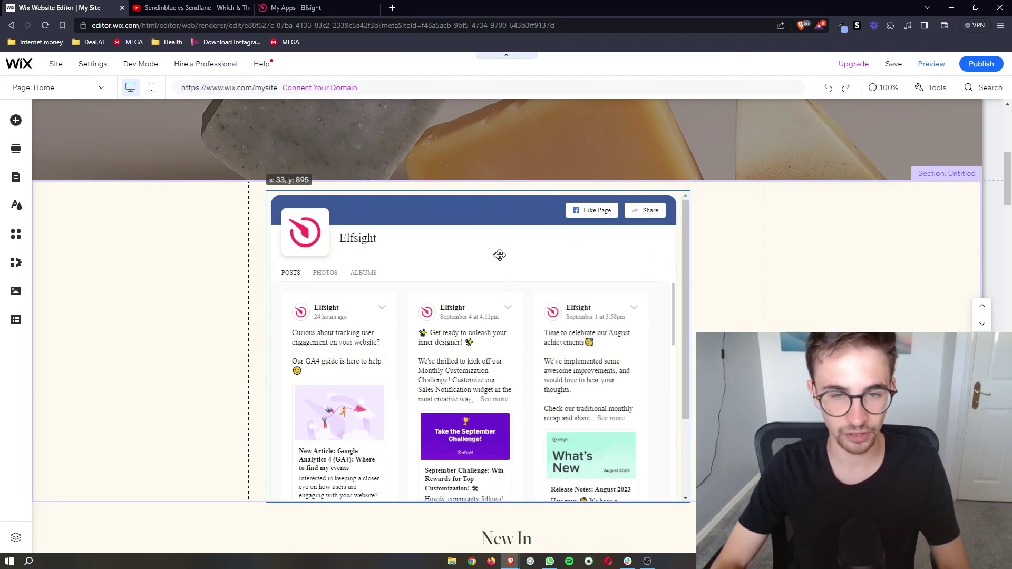